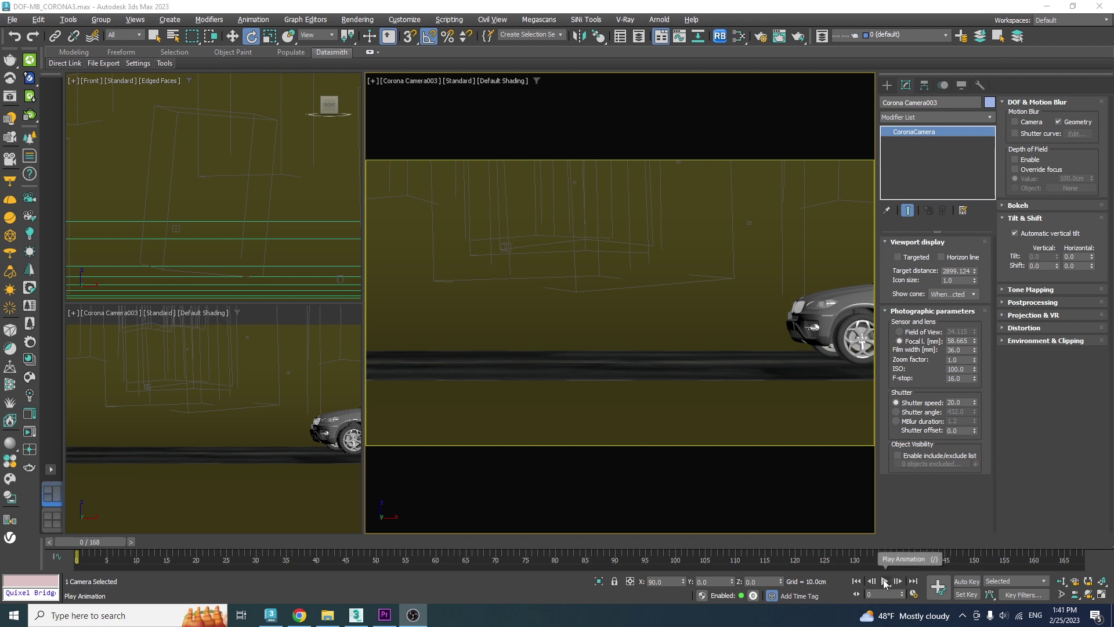
Play the car animation through the Corona Camera003 view
left_click(885, 582)
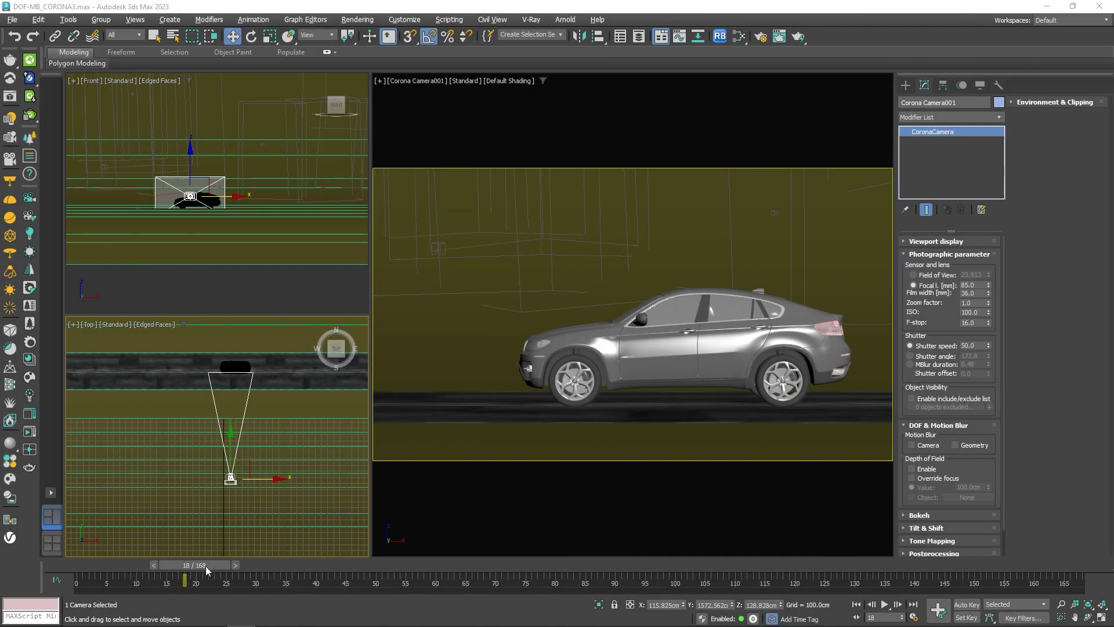
Return to frame 19 and start Corona Interactive rendering of the Camera001 view
mouse_move(205, 566)
left_mouse_down()
mouse_move(143, 565)
mouse_move(212, 565)
left_mouse_up()
key("w")
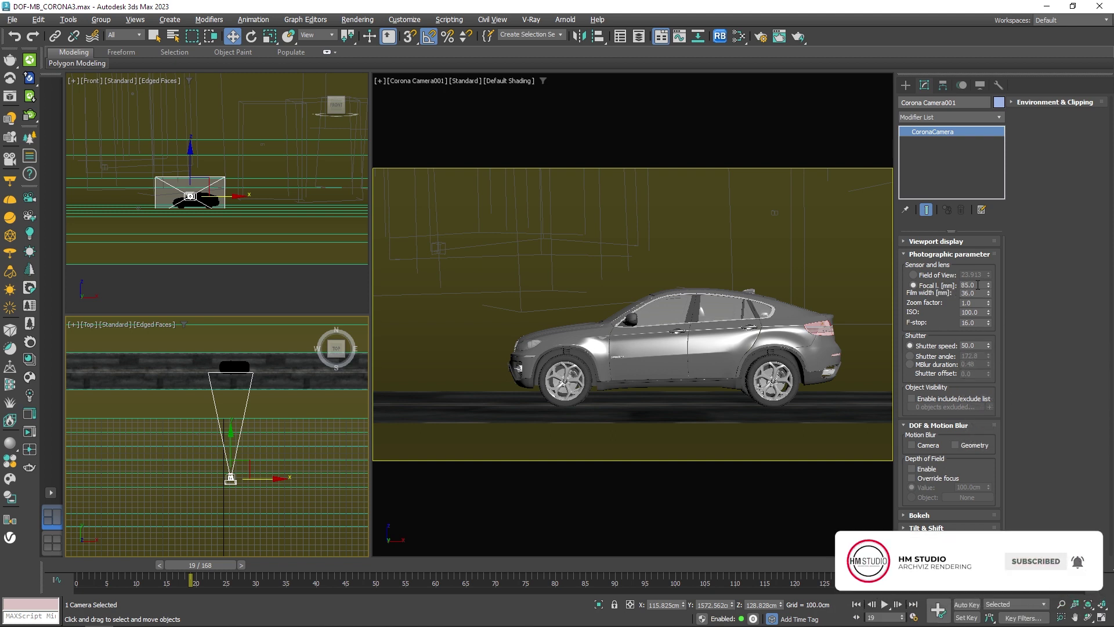
right_click(526, 238)
left_click(557, 196)
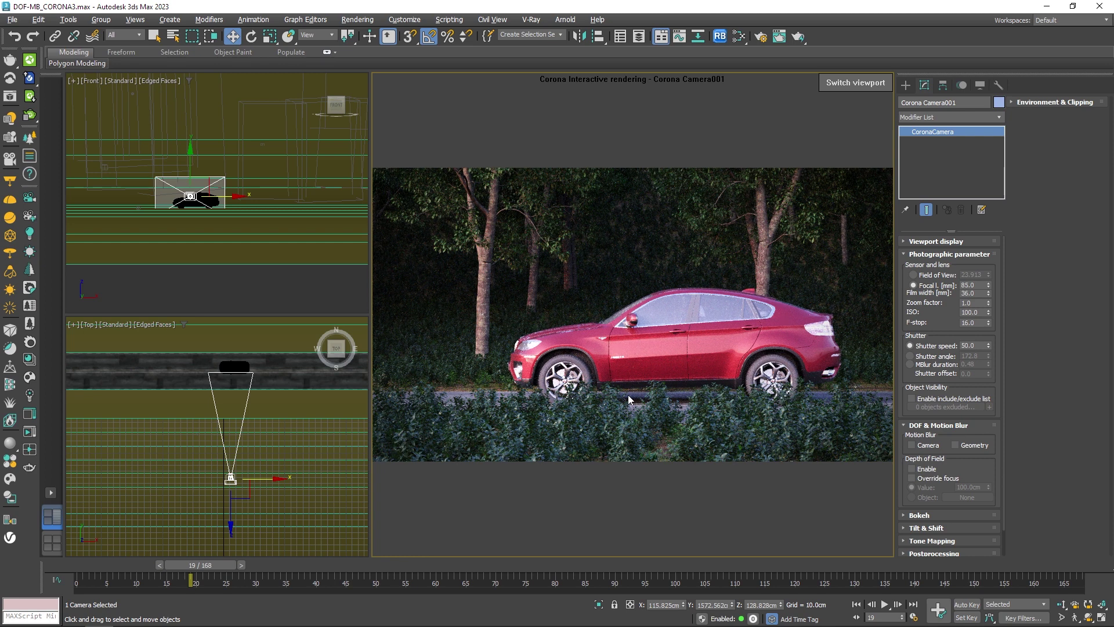
Check Geometry motion blur and set shutter speed to 10, then 100
left_click(955, 445)
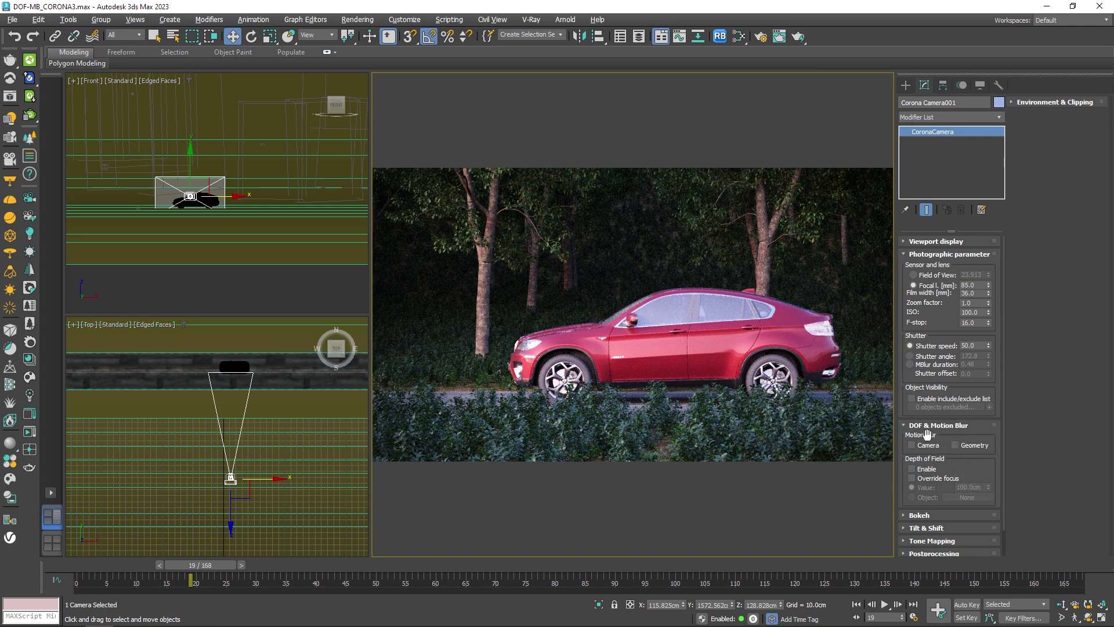
left_click(958, 446)
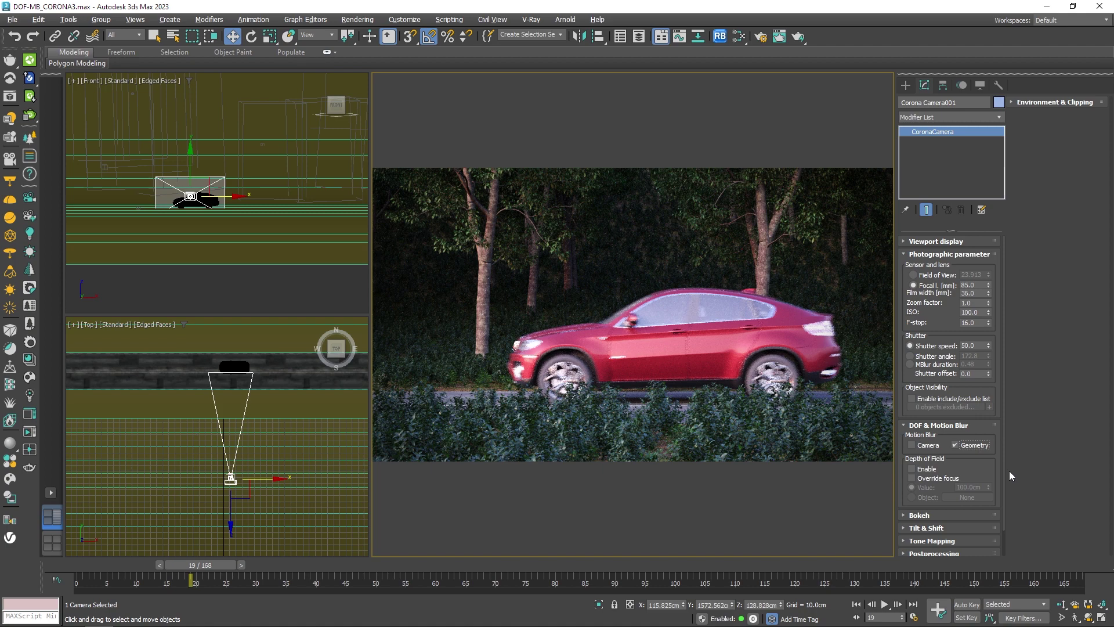
double_click(967, 344)
type("10")
key("Return")
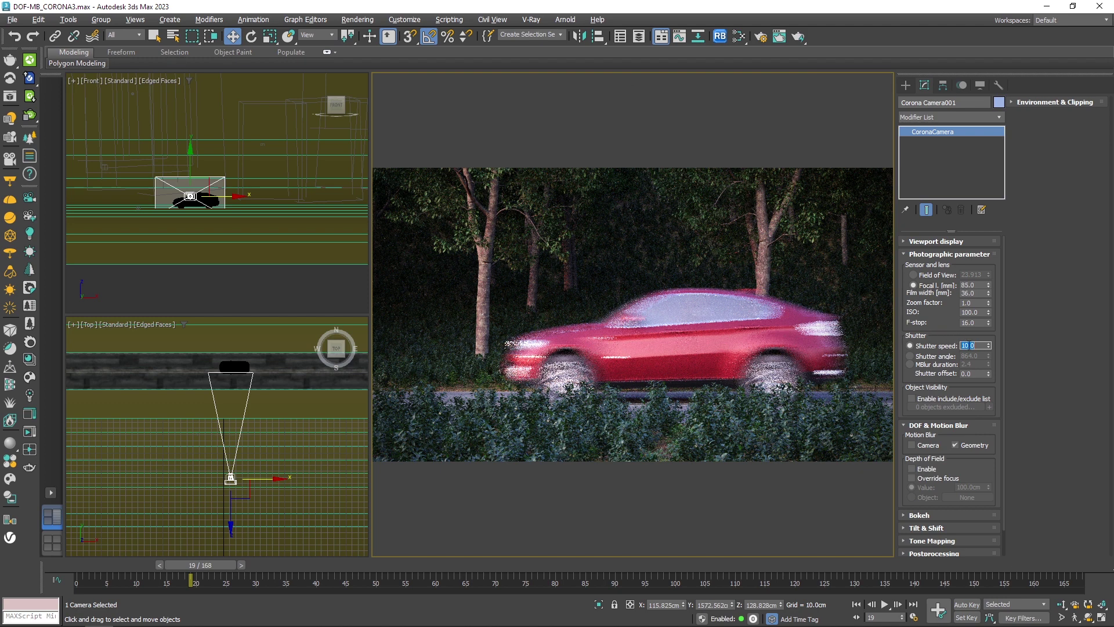
type("1")
key("Return")
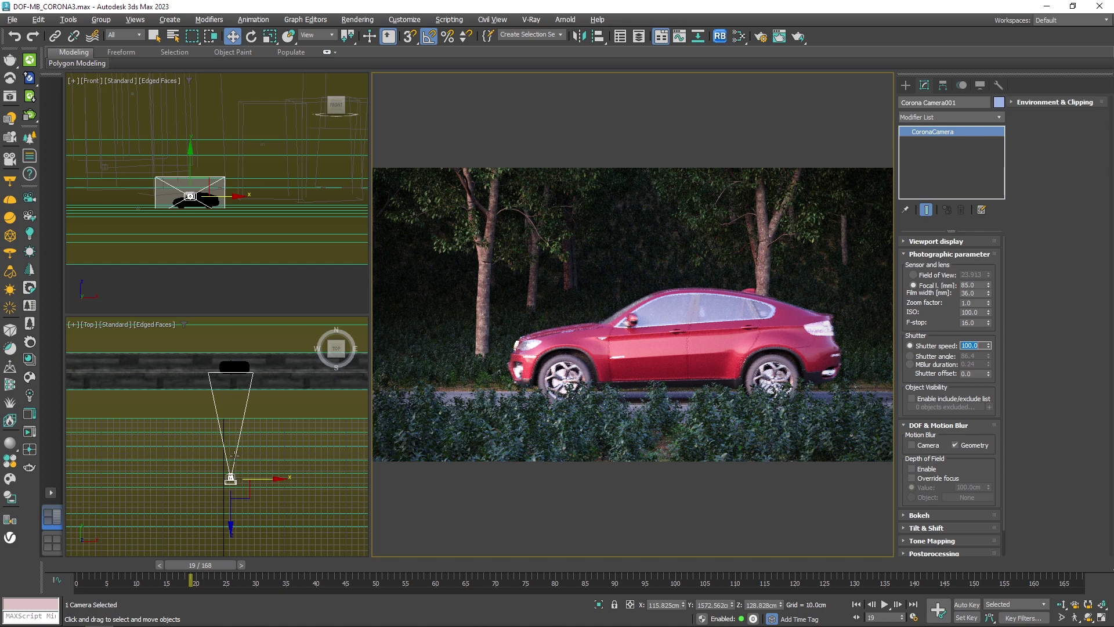
Link Corona Camera001 to the car, then scrub to about frame 40 to test
left_click(238, 363)
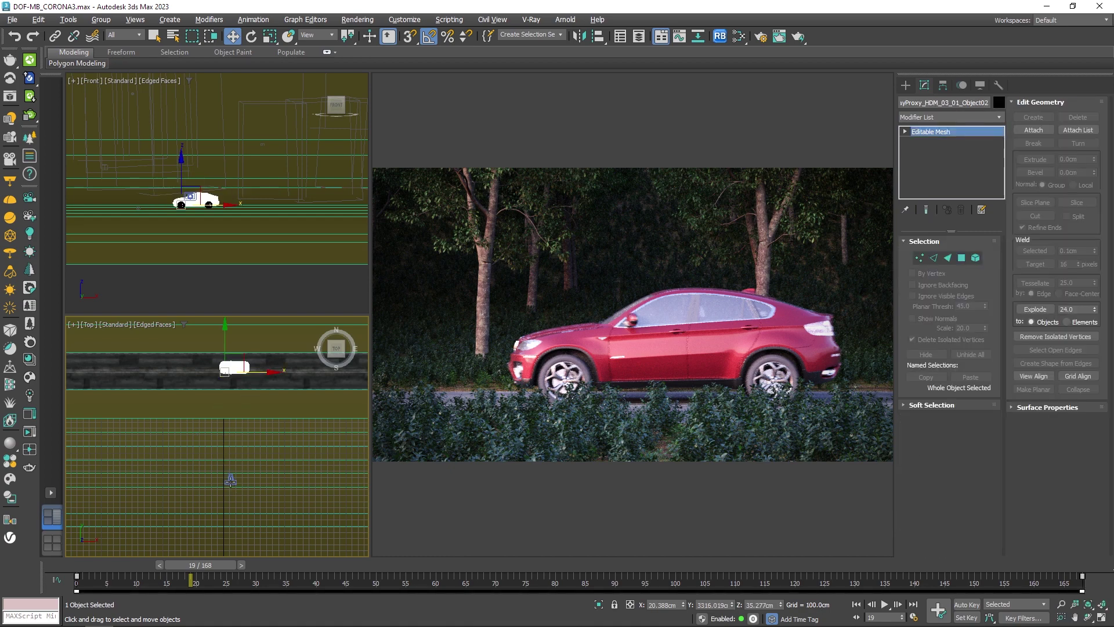
left_click(231, 479)
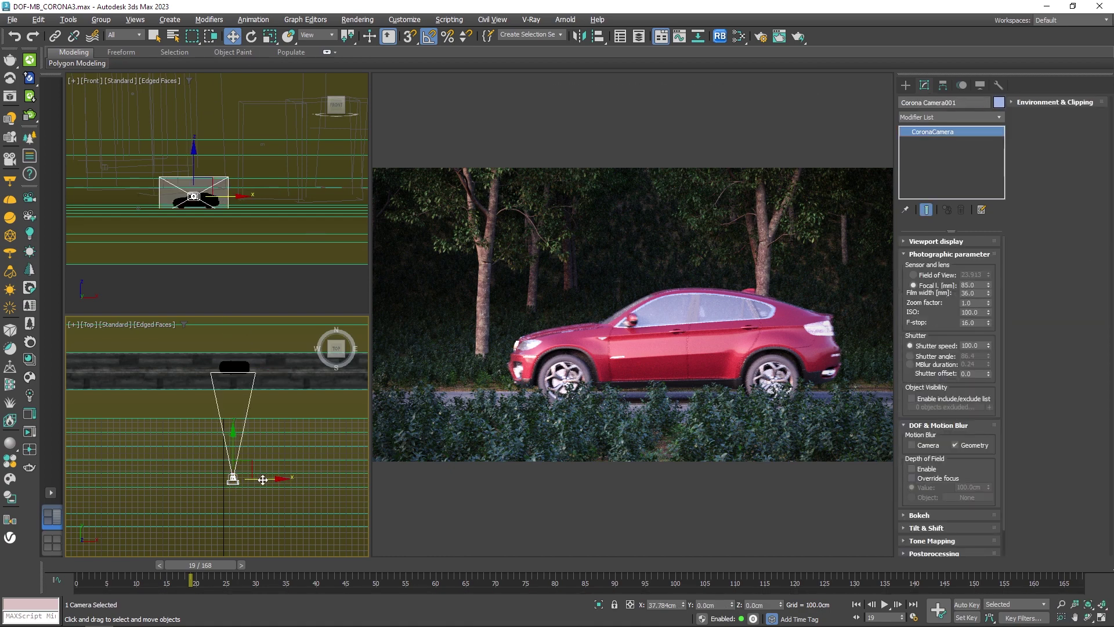
left_click(56, 36)
left_click_drag(232, 481, 240, 390)
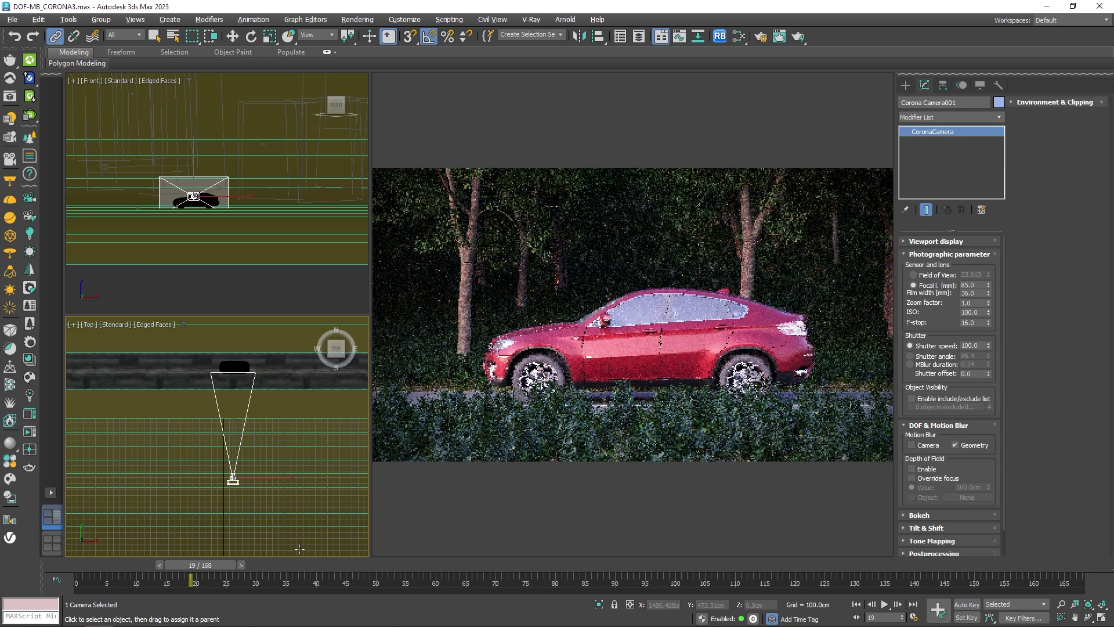
right_click(218, 549)
key("/")
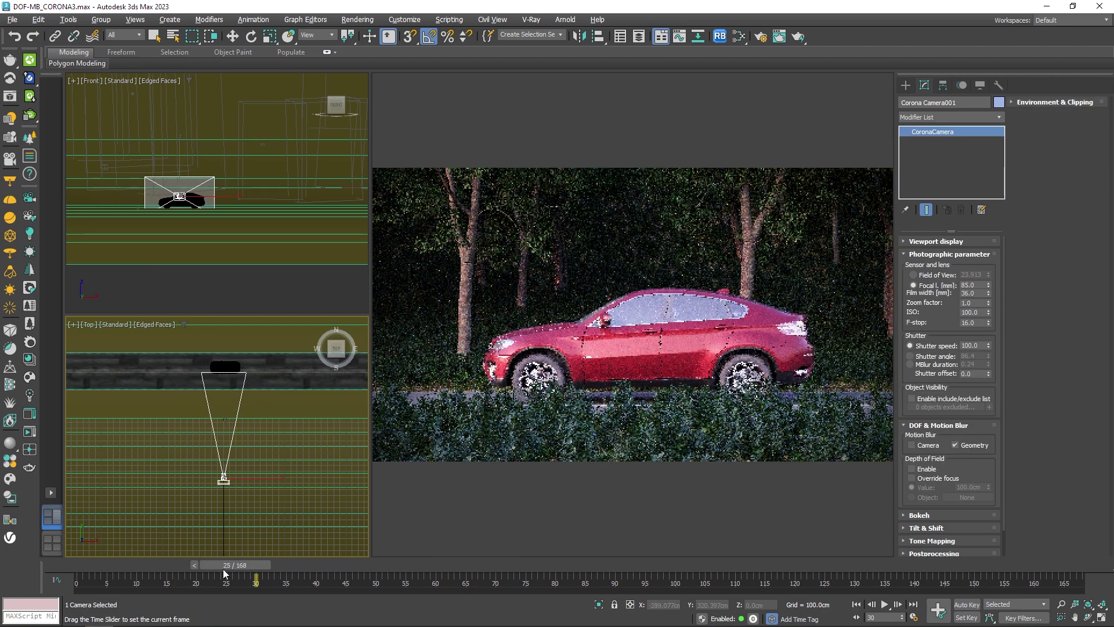
left_click_drag(191, 574, 339, 561)
key("ctrl+l")
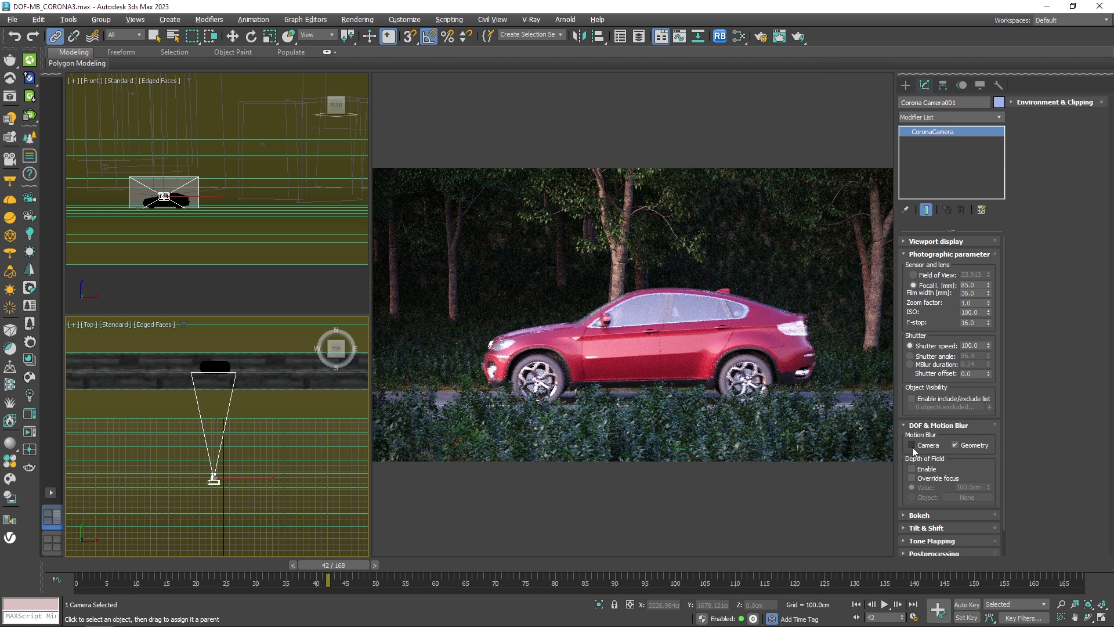
Enable camera motion blur and enter a shutter speed of 50
left_click(922, 449)
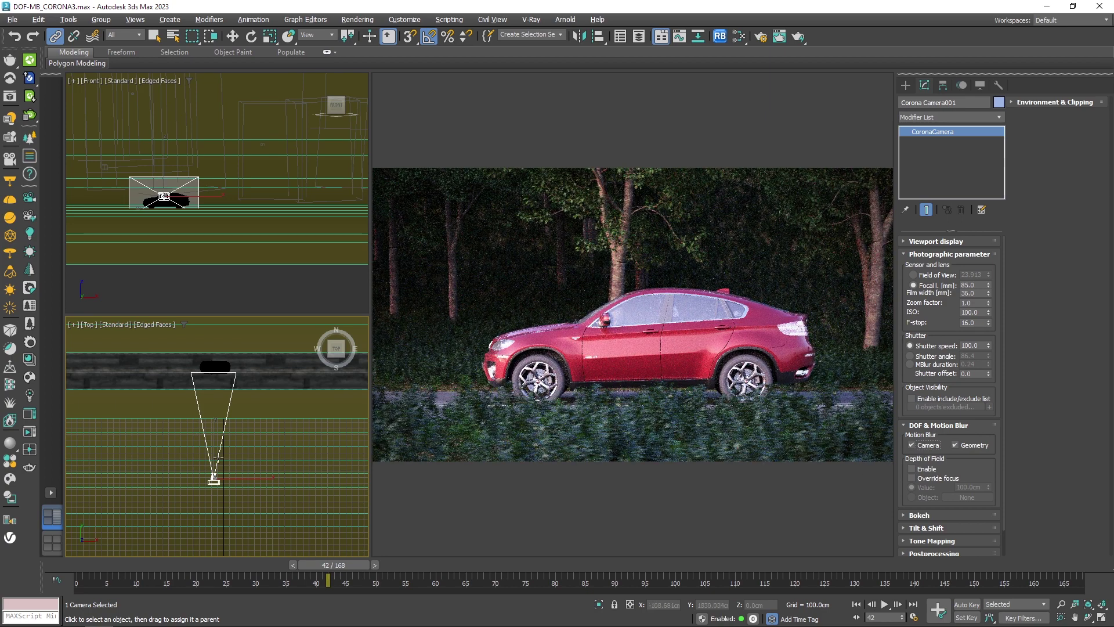
key("w")
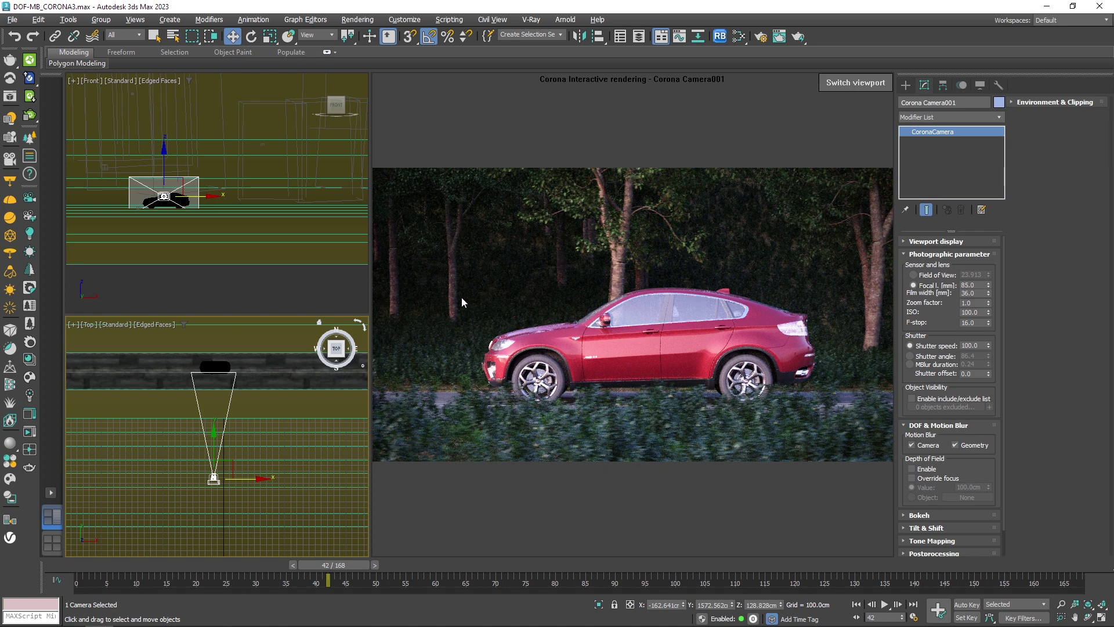
left_click(970, 345)
type("50")
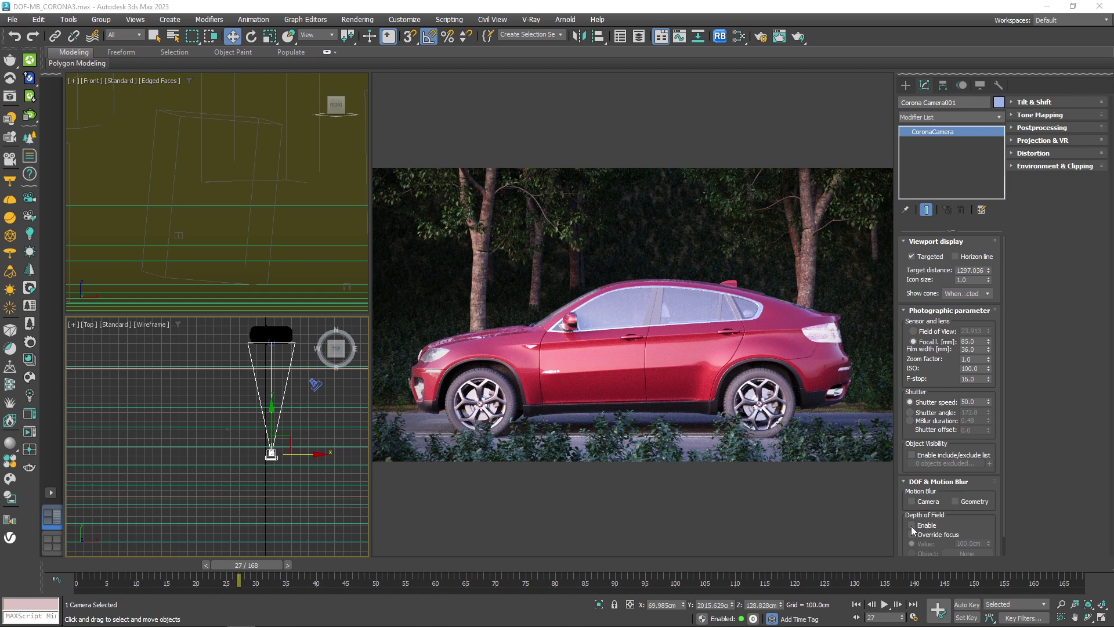
Enable depth of field and reposition the camera to reframe the car
left_click(921, 528)
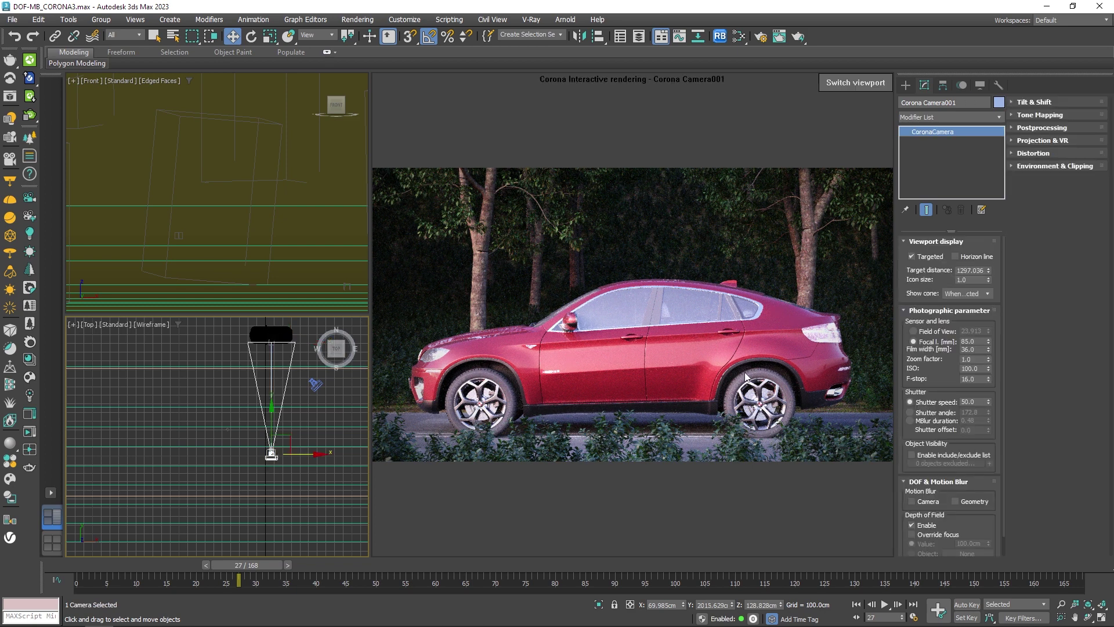
left_click(931, 257)
left_click_drag(303, 452, 301, 452)
left_click_drag(988, 270, 968, 297)
left_click(911, 257)
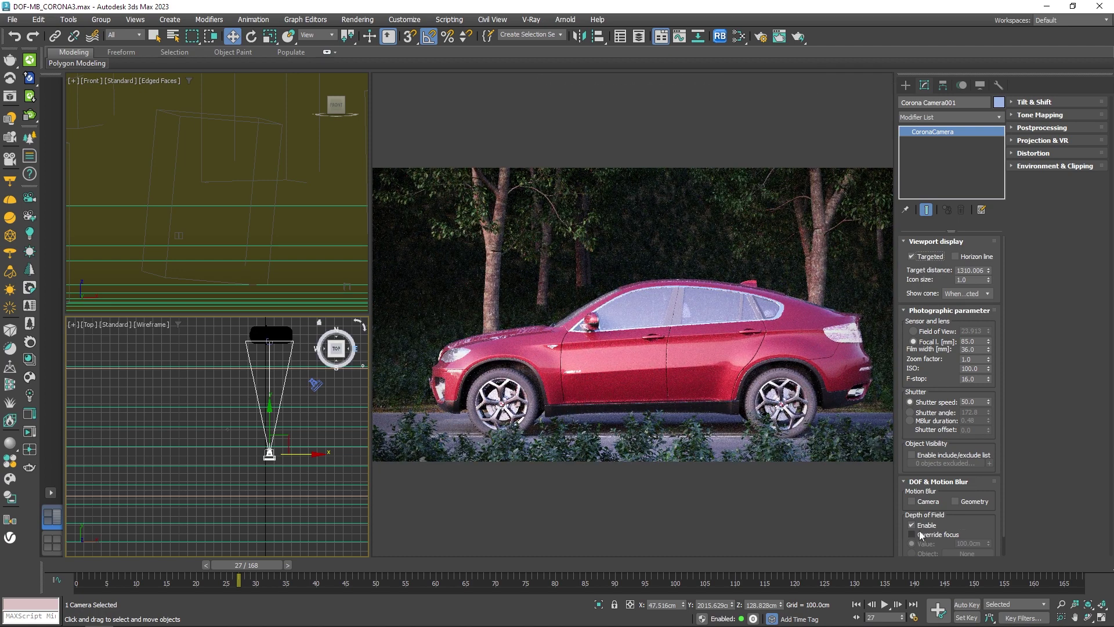
Set the F-stop to 1.0 and move the camera back and forth in the Top view
left_click(979, 341)
left_click(973, 378)
type("1")
key("Return")
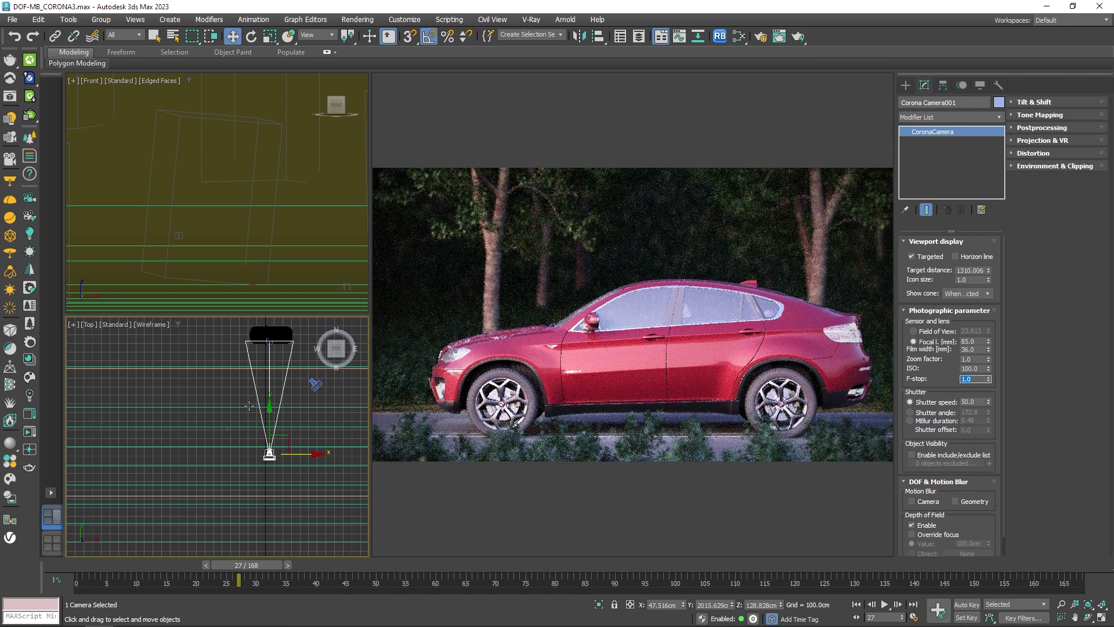
left_click_drag(258, 408, 253, 490)
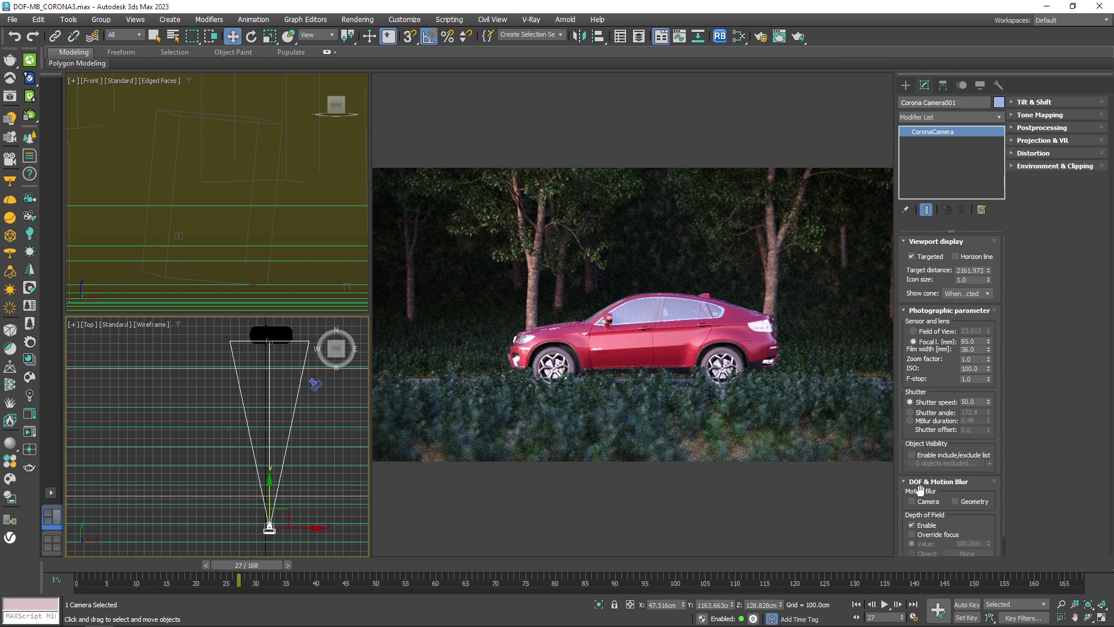
left_click_drag(269, 493, 296, 377)
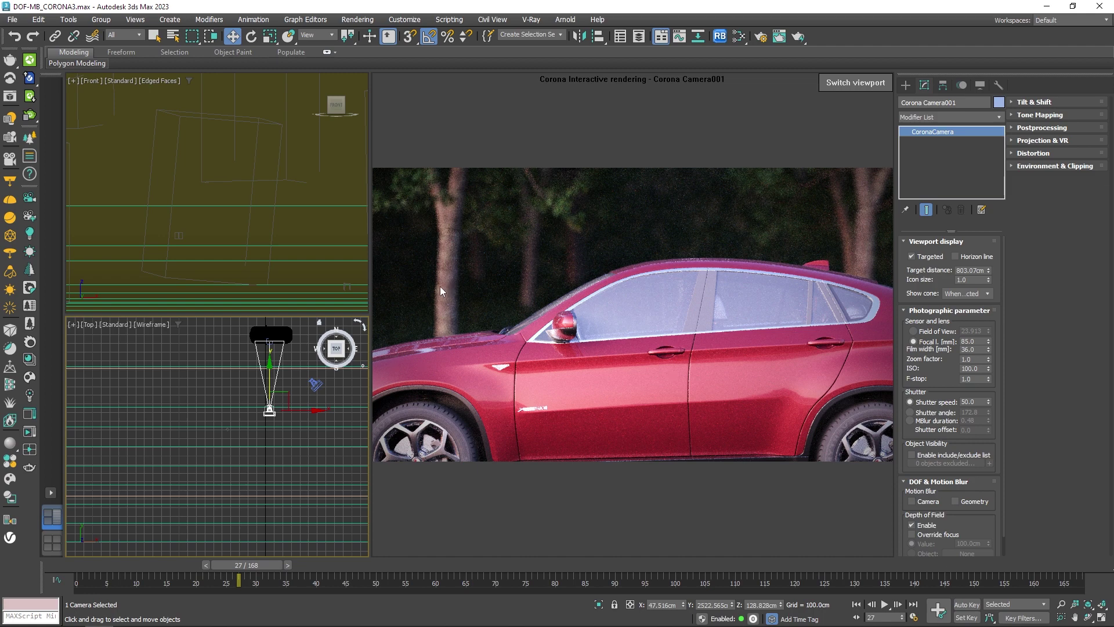
left_click_drag(270, 371, 249, 431)
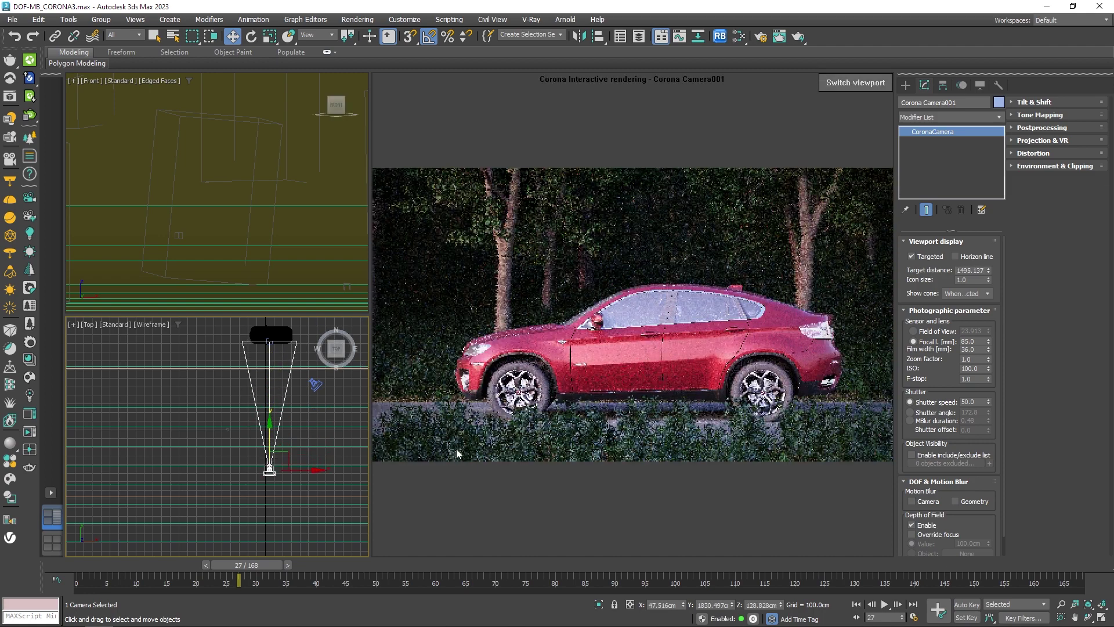
Change the F-stop to 8.0
left_click(967, 378)
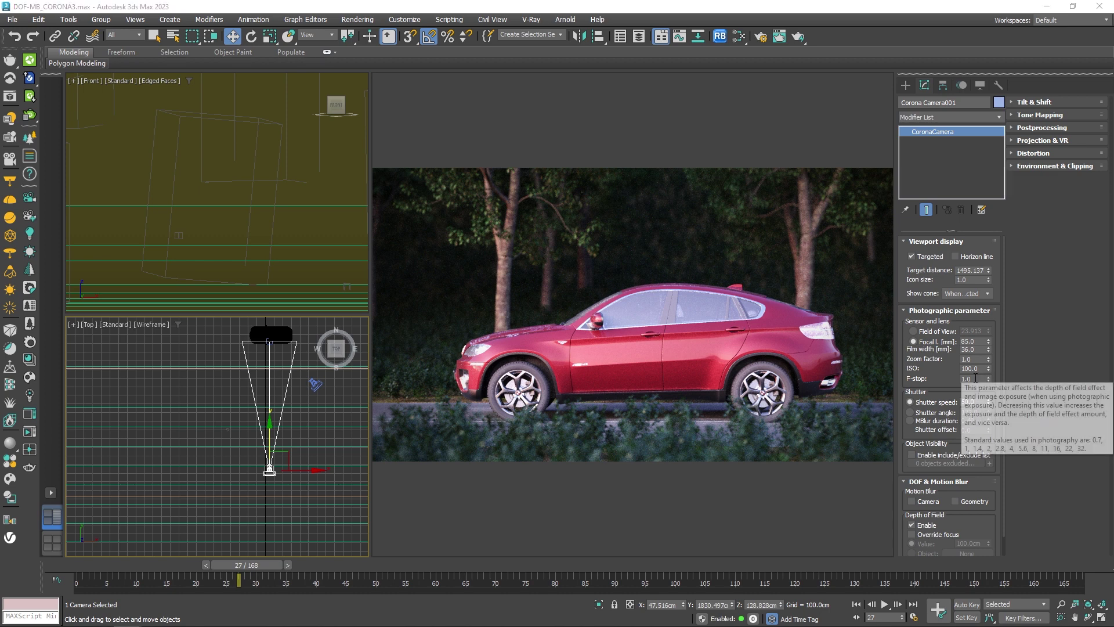
left_click(941, 379)
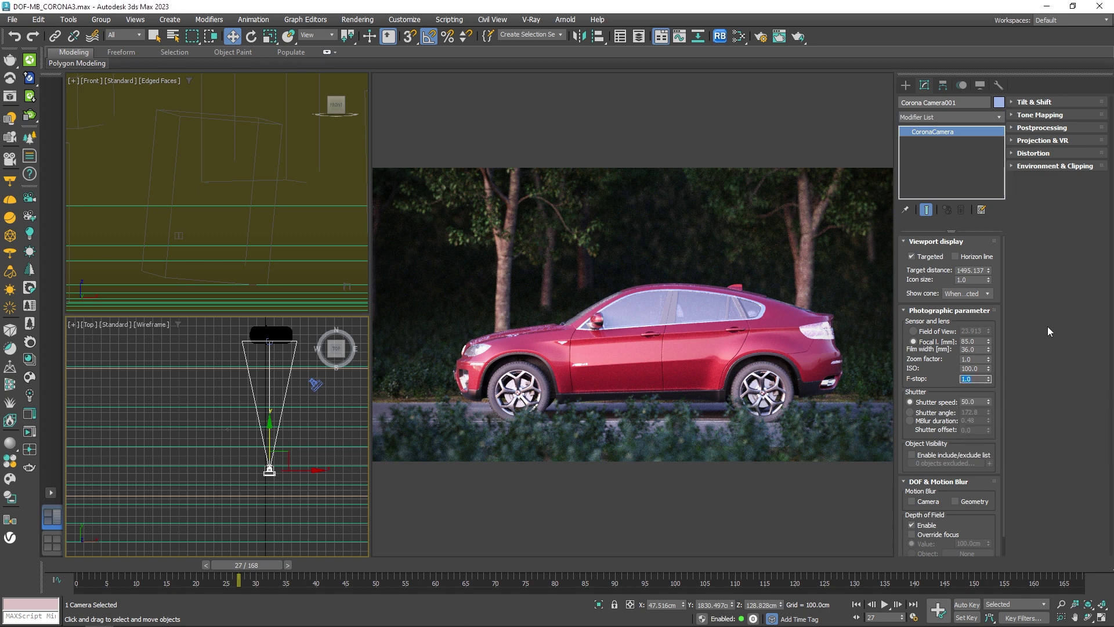
type("8")
key("Return")
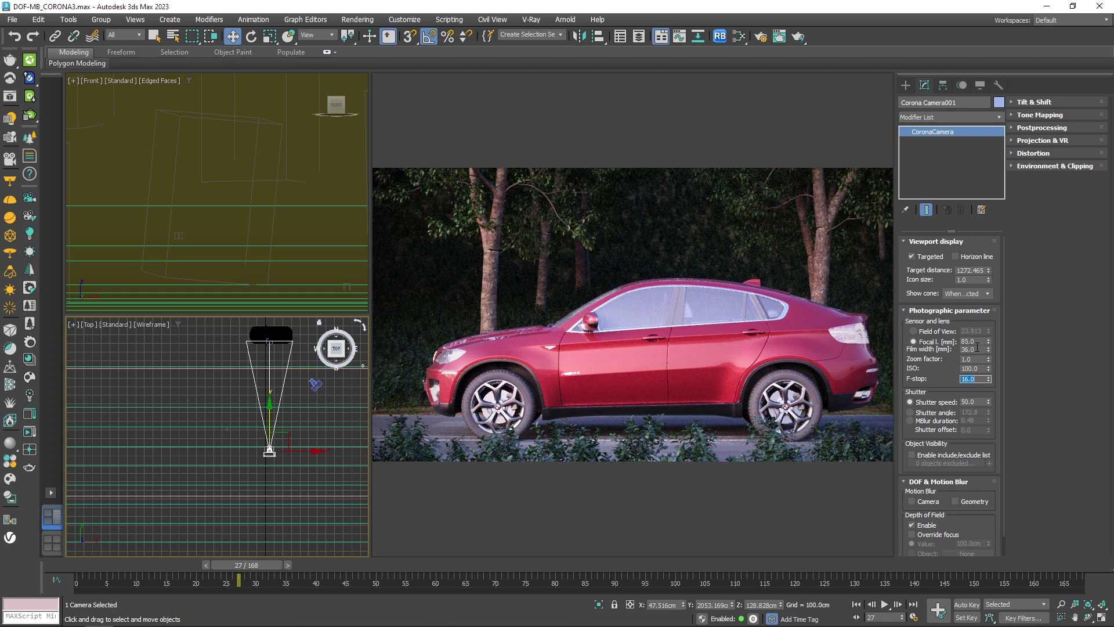
Set the F-stop to 1.0
double_click(974, 341)
double_click(974, 379)
type("1")
key("Return")
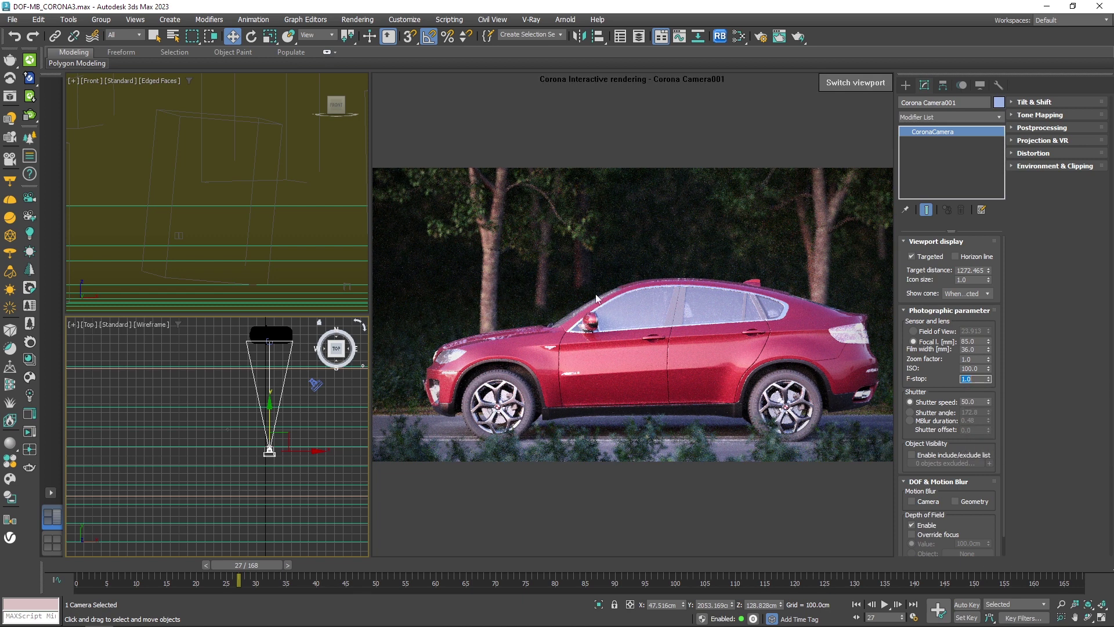
Set a 16 mm focal length and move the camera close to the car
double_click(976, 341)
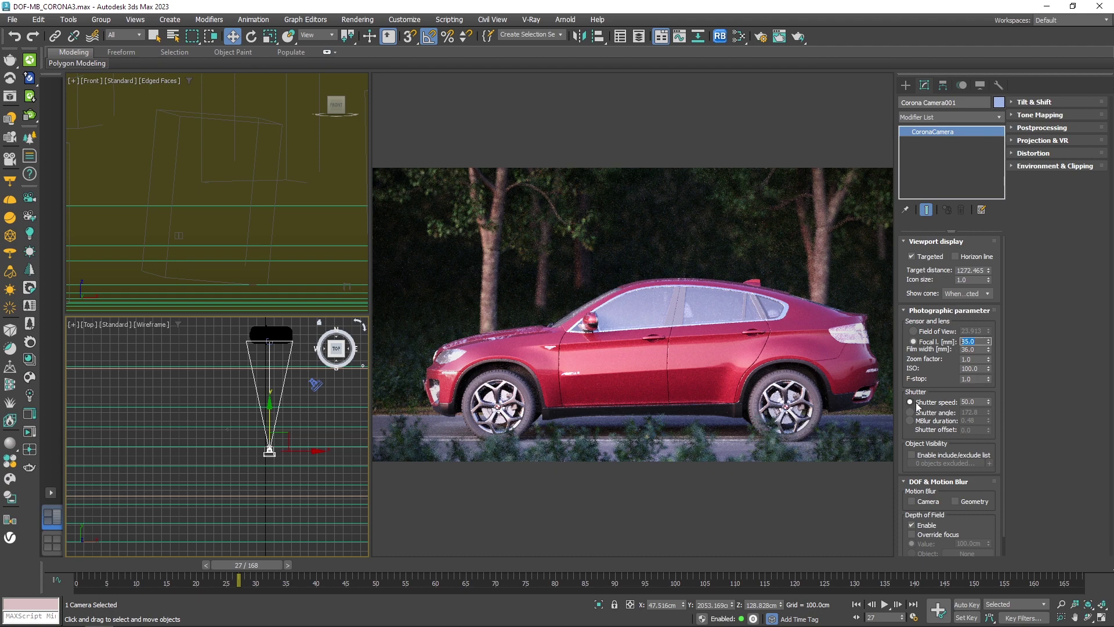
type("16")
key("Return")
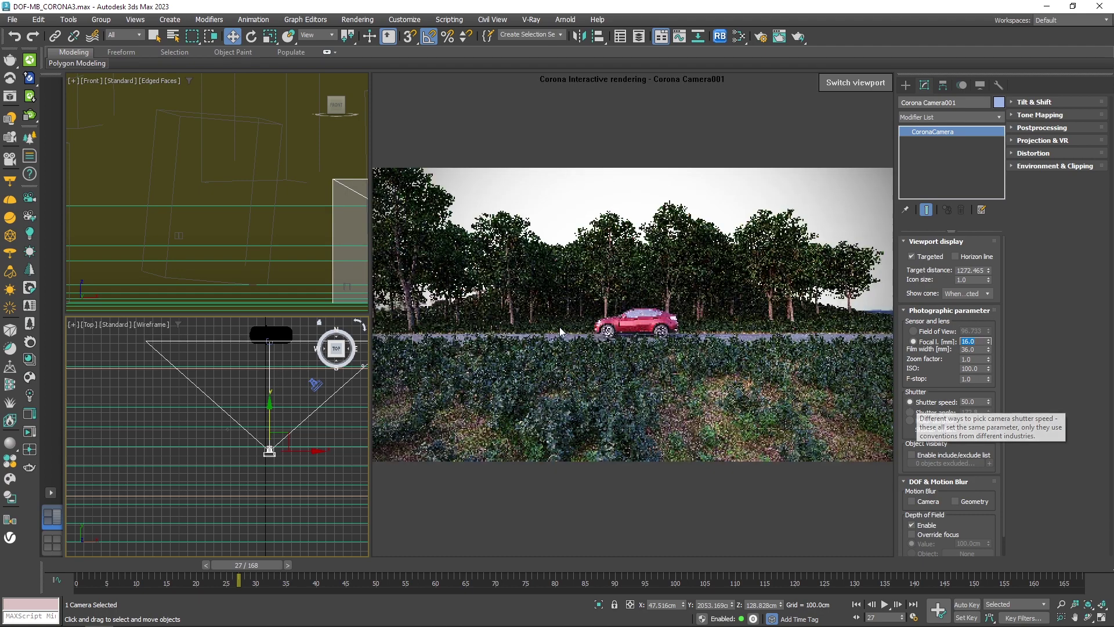
left_click_drag(270, 417, 278, 327)
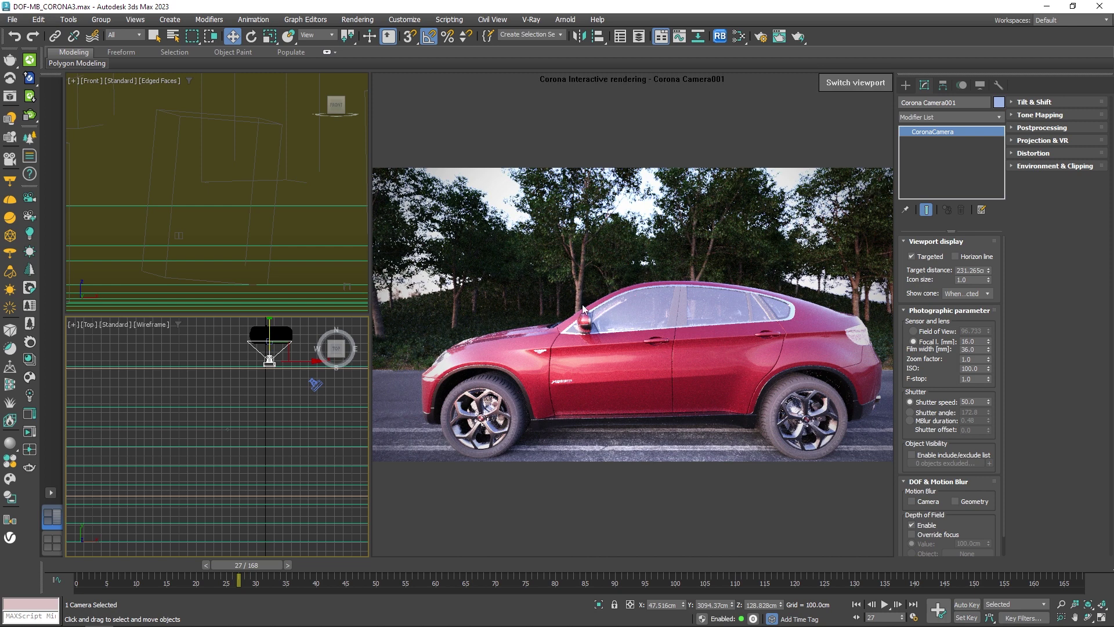
Lower the F-stop by entering 0.1
double_click(972, 379)
type("0.1")
key("Return")
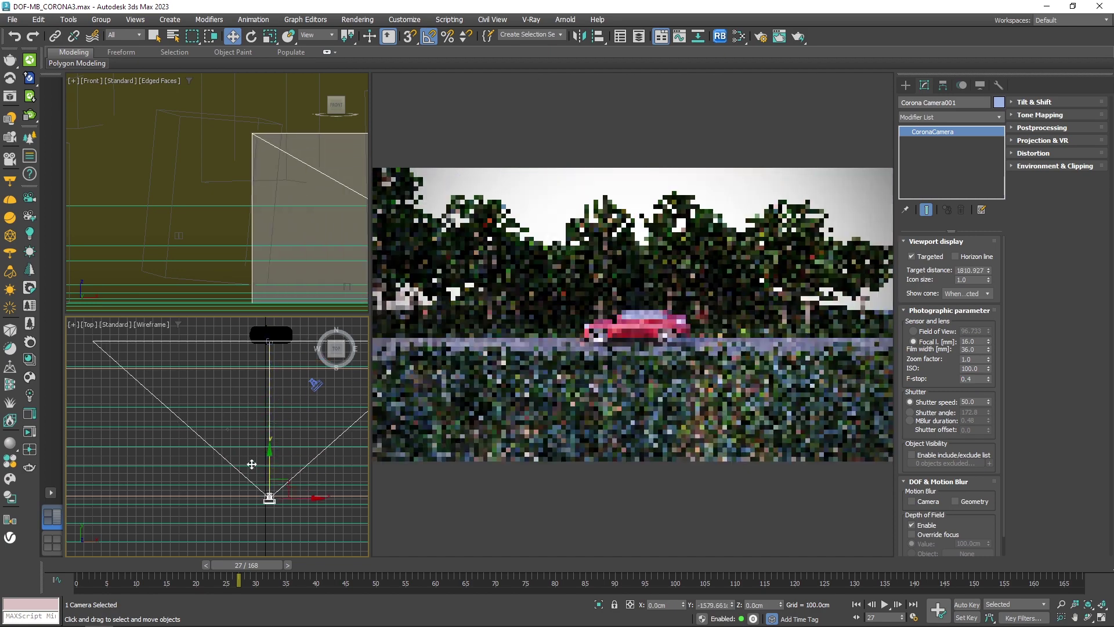
Set the focal length to 200 mm and pull the camera back to frame the whole car
double_click(969, 341)
type("200")
key("Return")
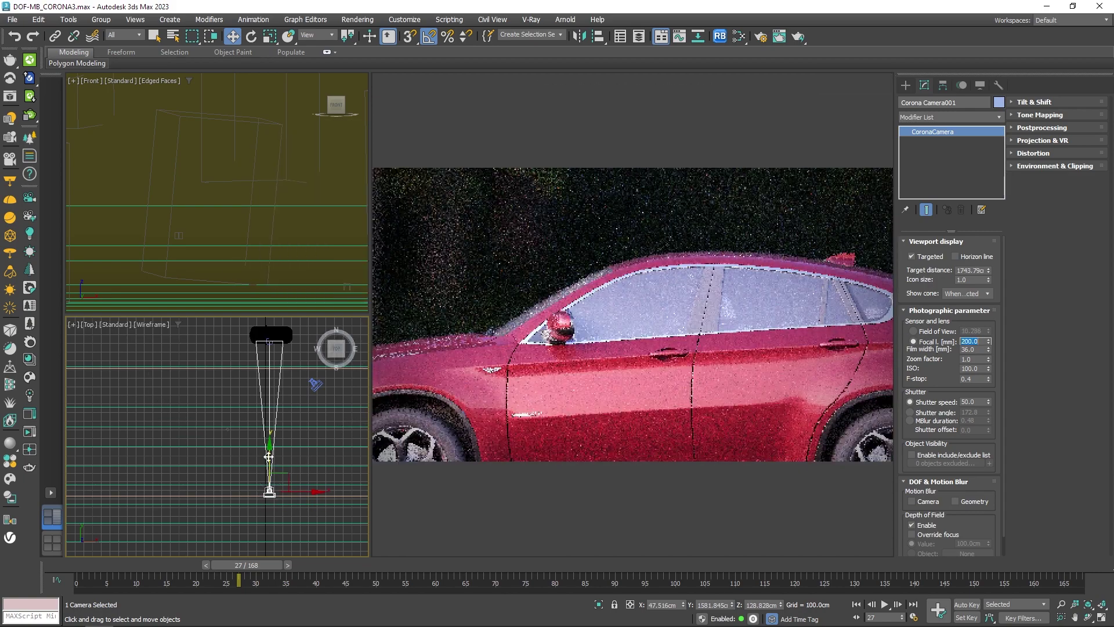
left_click_drag(269, 455, 251, 525)
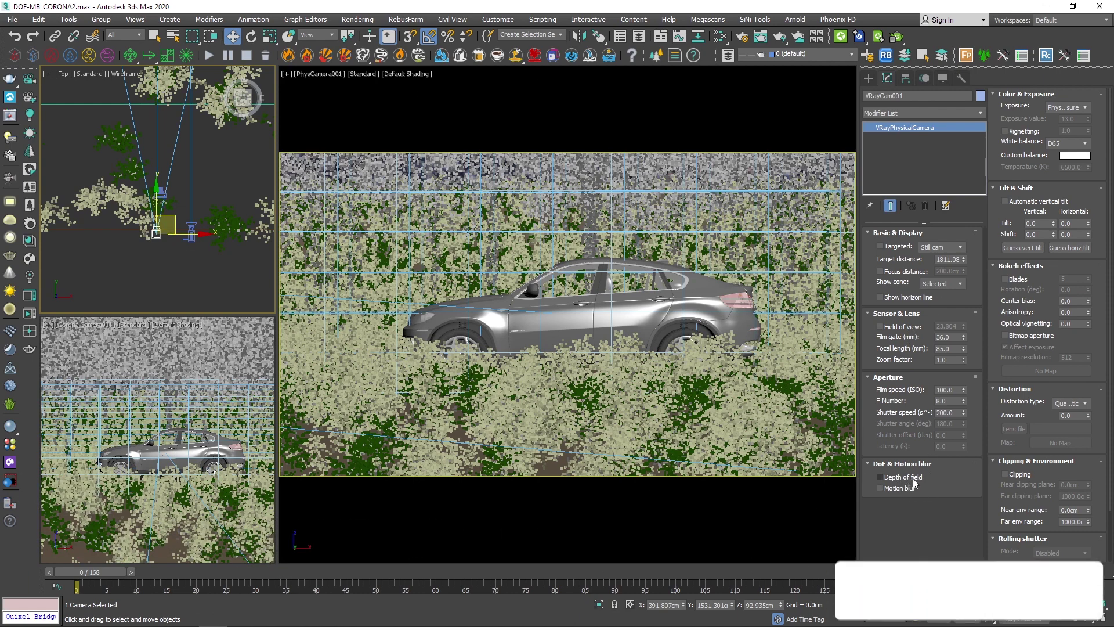
Switch exposure to Exposure value (EV) mode and select the F-Number value for editing
left_click(1065, 108)
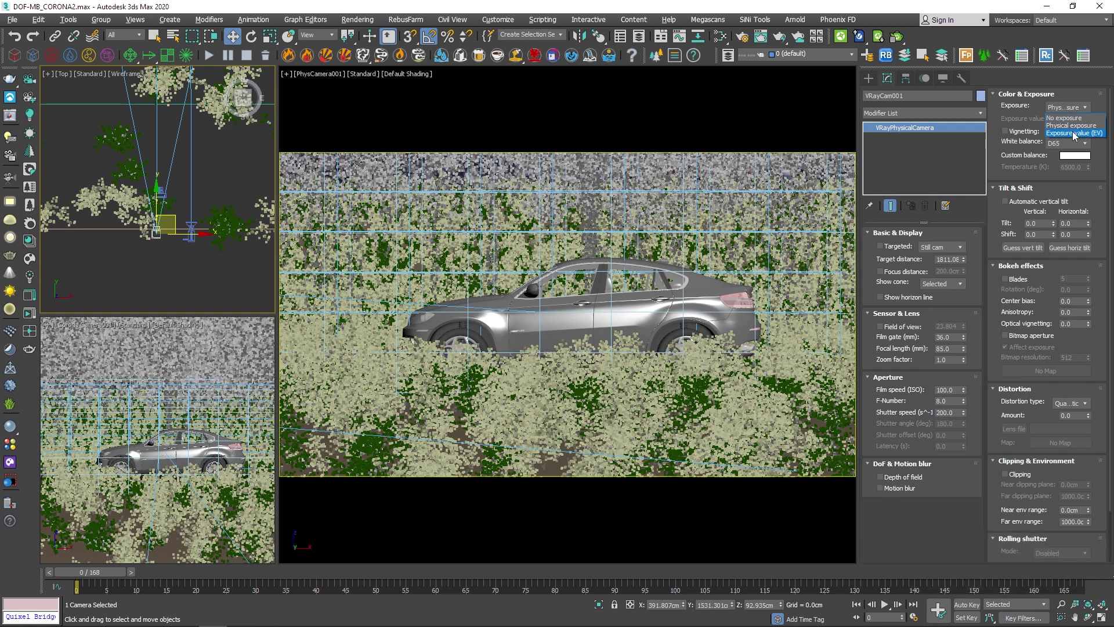
left_click(1074, 133)
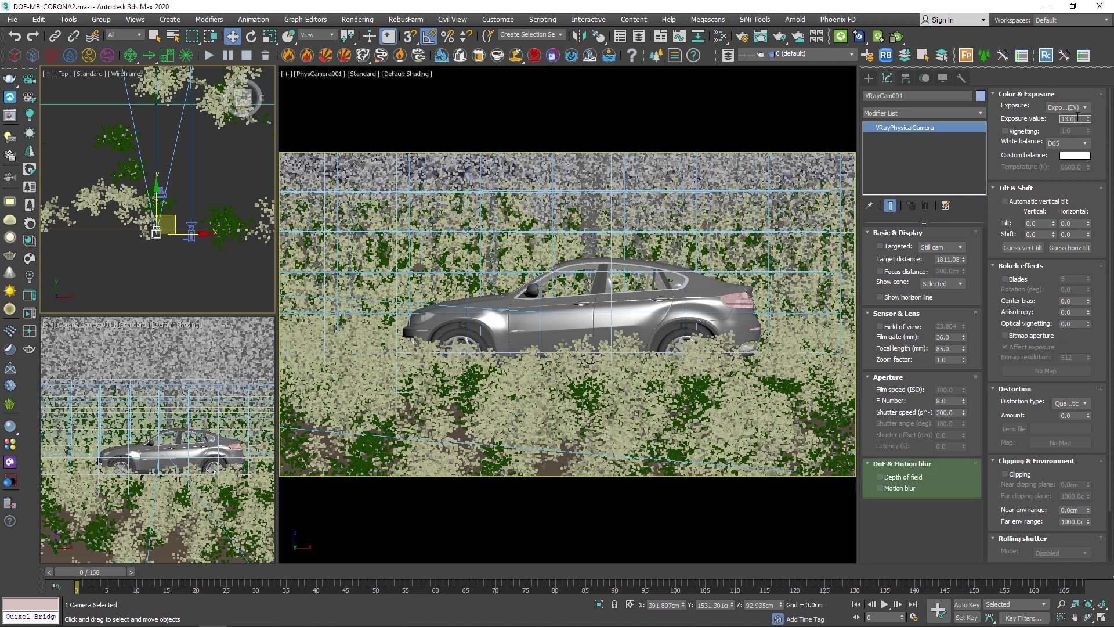
double_click(1070, 119)
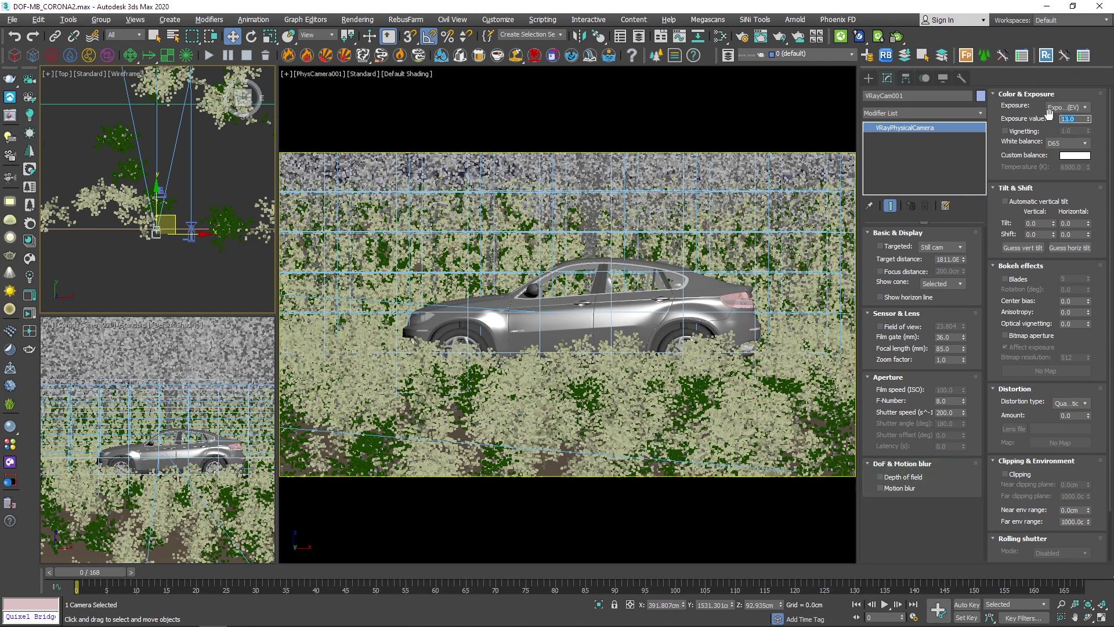
double_click(951, 401)
Set PhysCamera001's exposure target to 13 EV
left_click(189, 239)
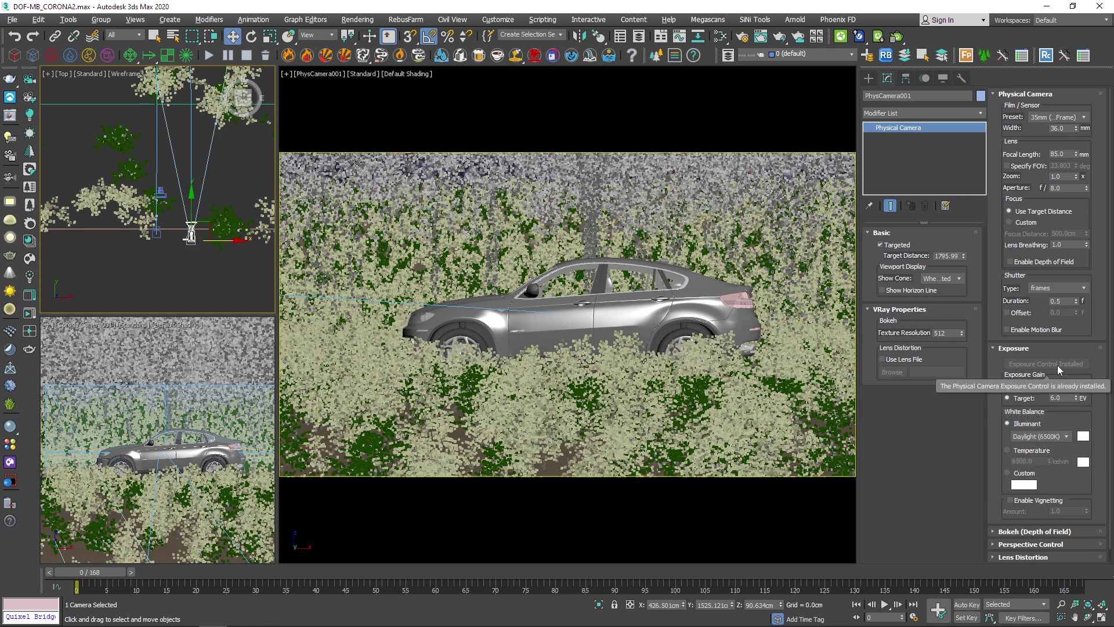
left_click(1076, 399)
type("13")
key("Return")
Enable depth of field and motion blur on PhysCamera001
scroll(1002, 390, "down", 1)
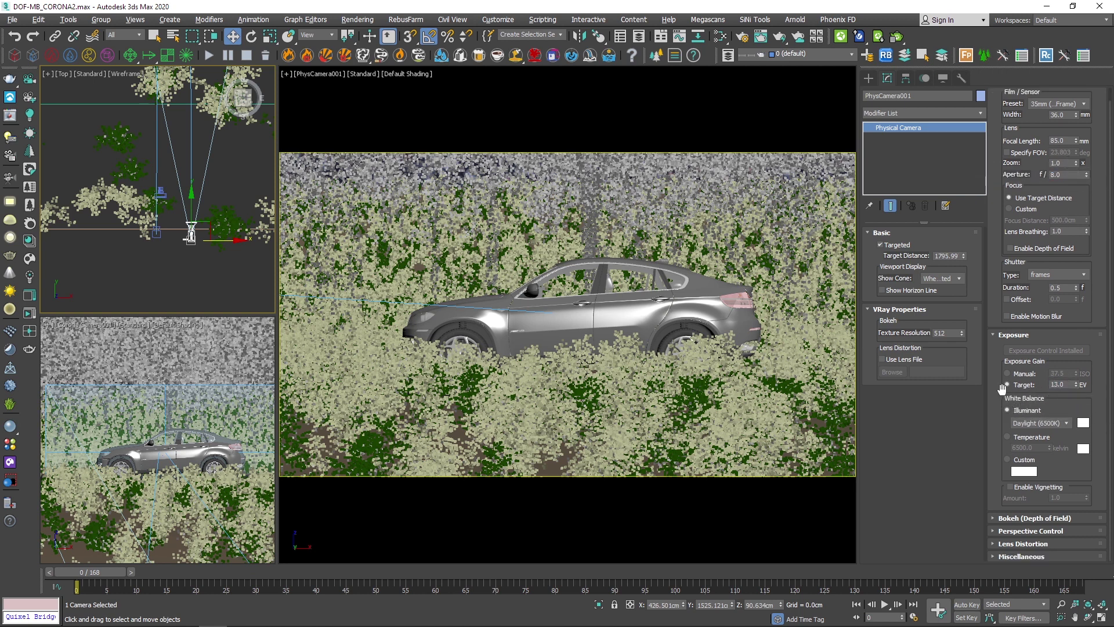
left_click(1008, 316)
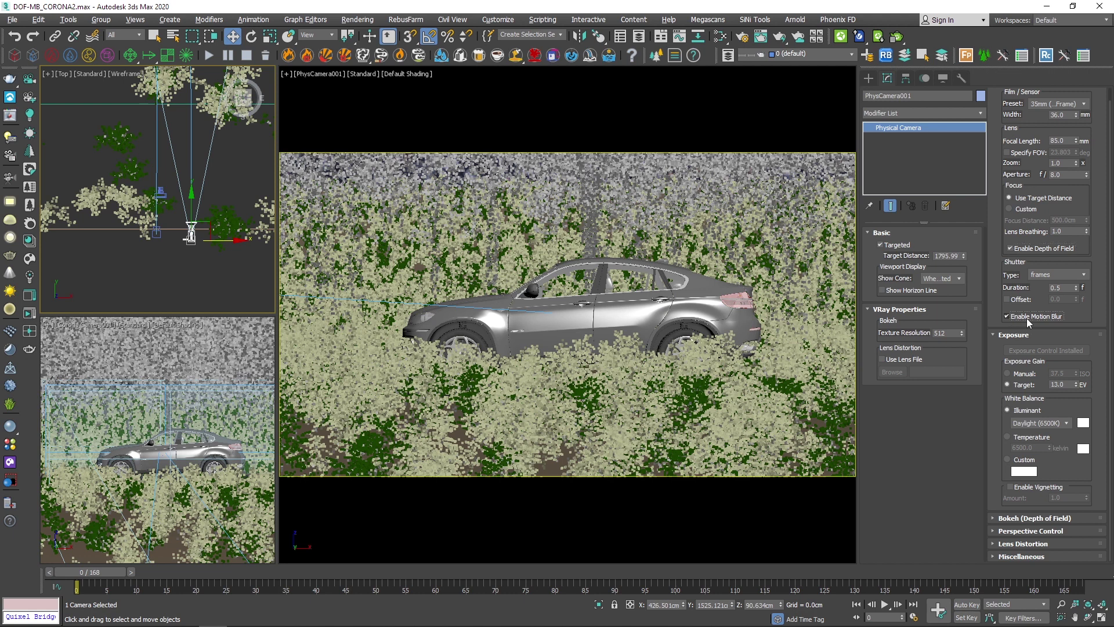
left_click(1011, 248)
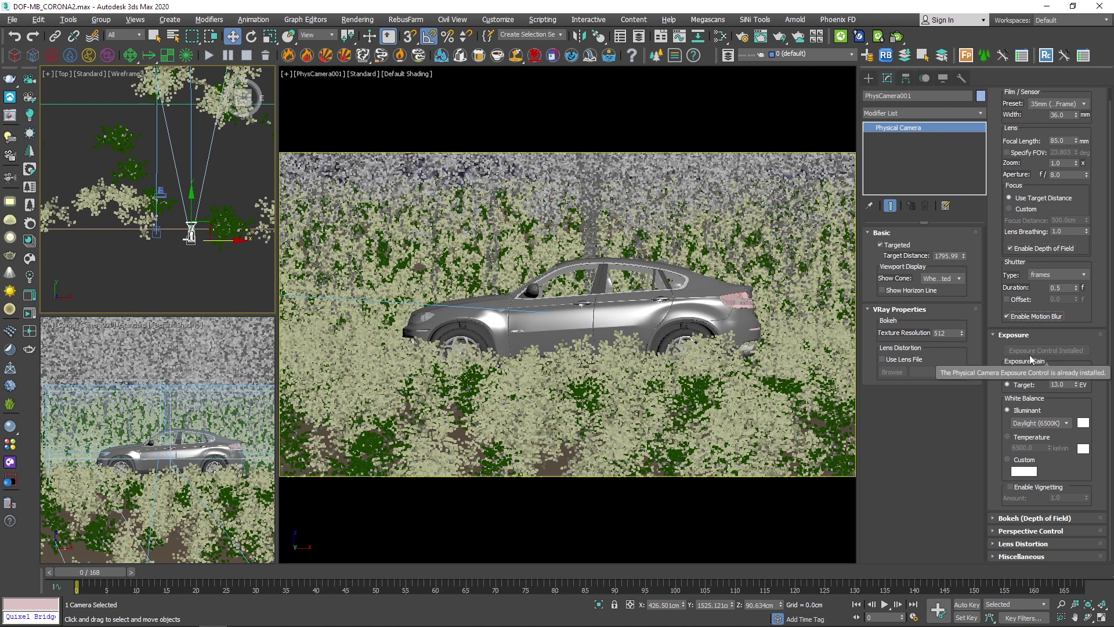